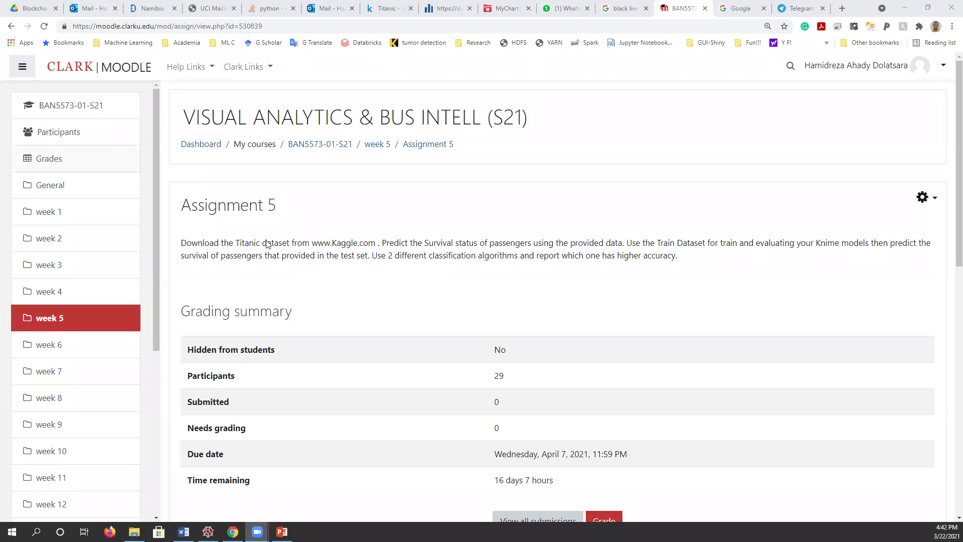
click(374, 243)
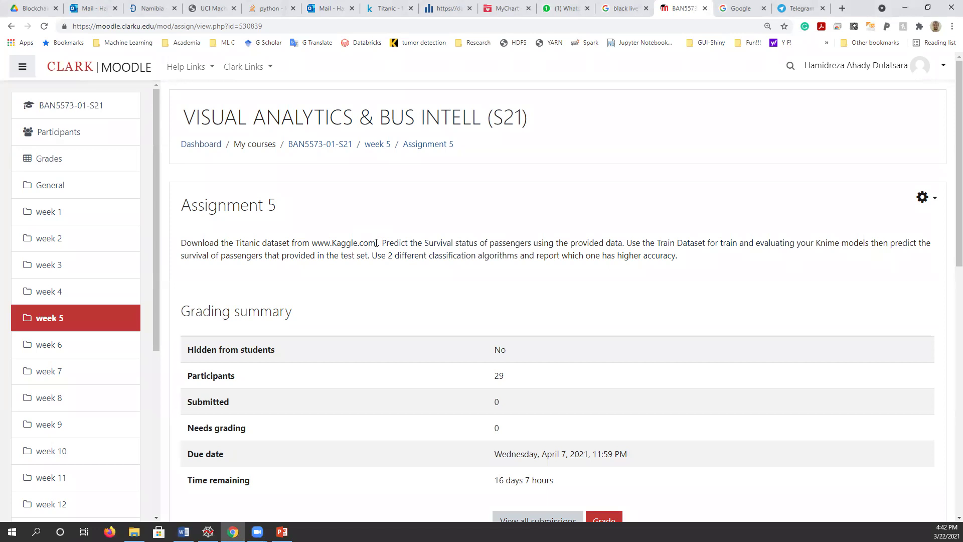
drag(377, 243, 264, 243)
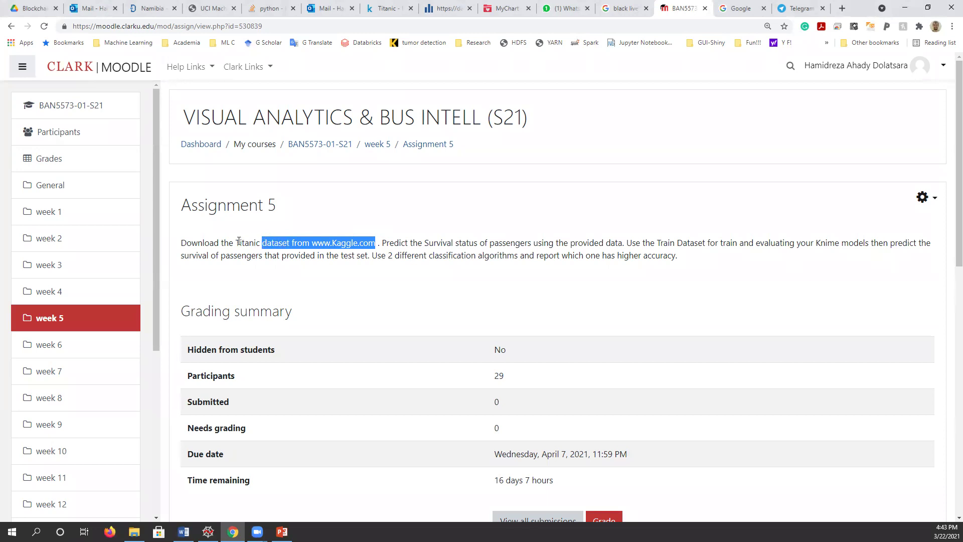
drag(235, 242, 374, 243)
right_click(374, 242)
click(390, 251)
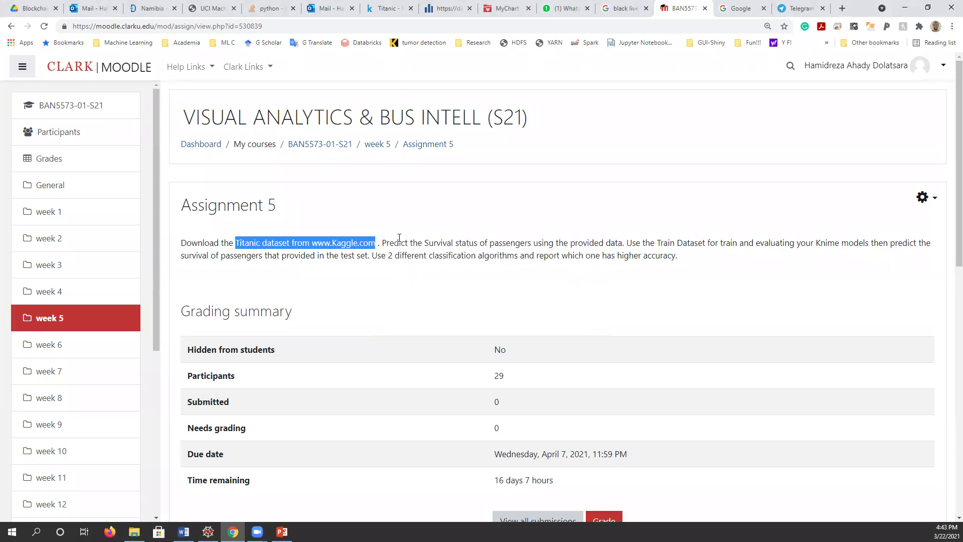
Step: Google the pasted Titanic phrase and open Kaggle's Titanic - Machine Learning from Disaster result
click(746, 6)
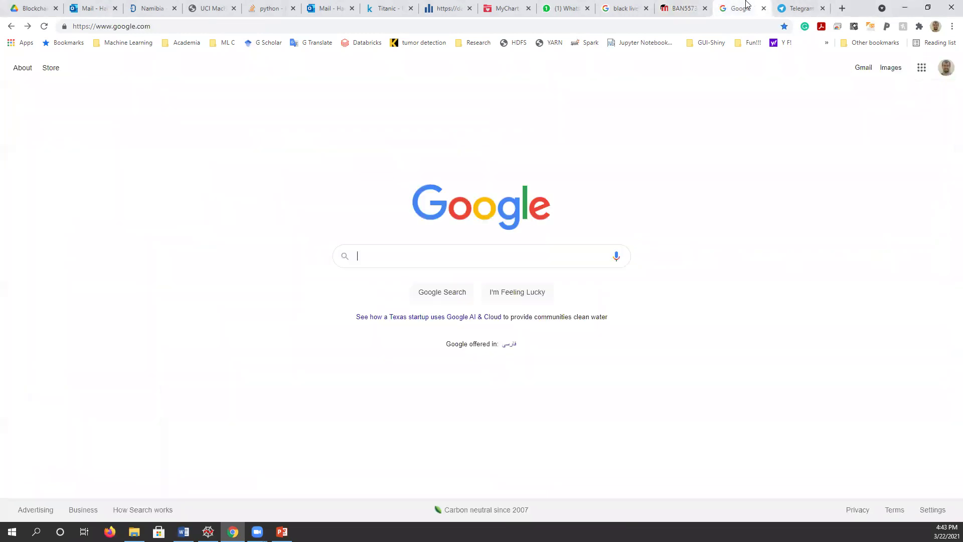
right_click(422, 255)
click(442, 333)
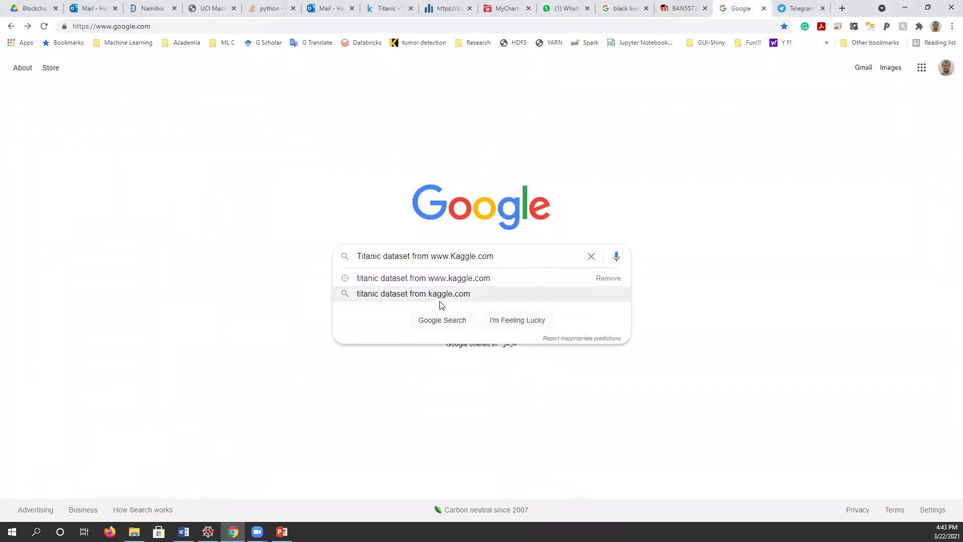
click(444, 325)
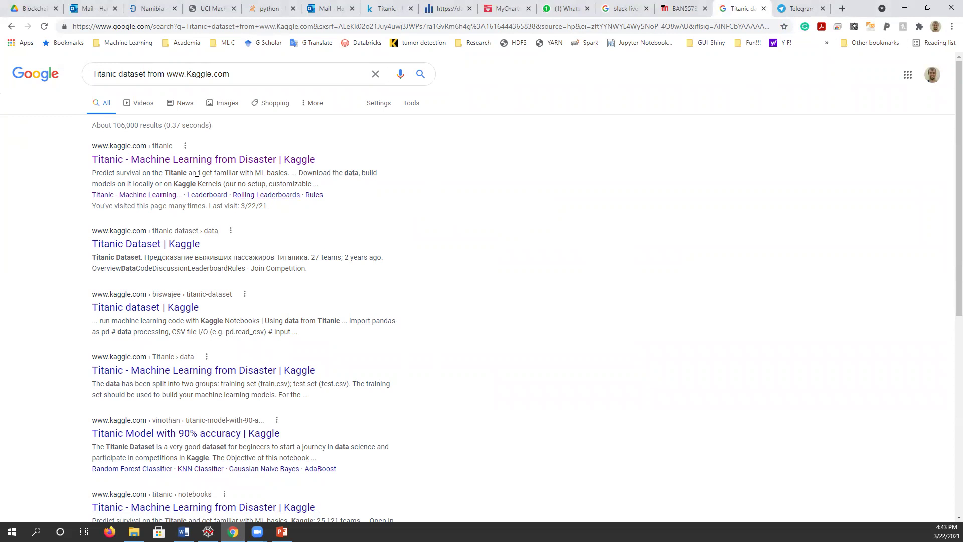
click(228, 162)
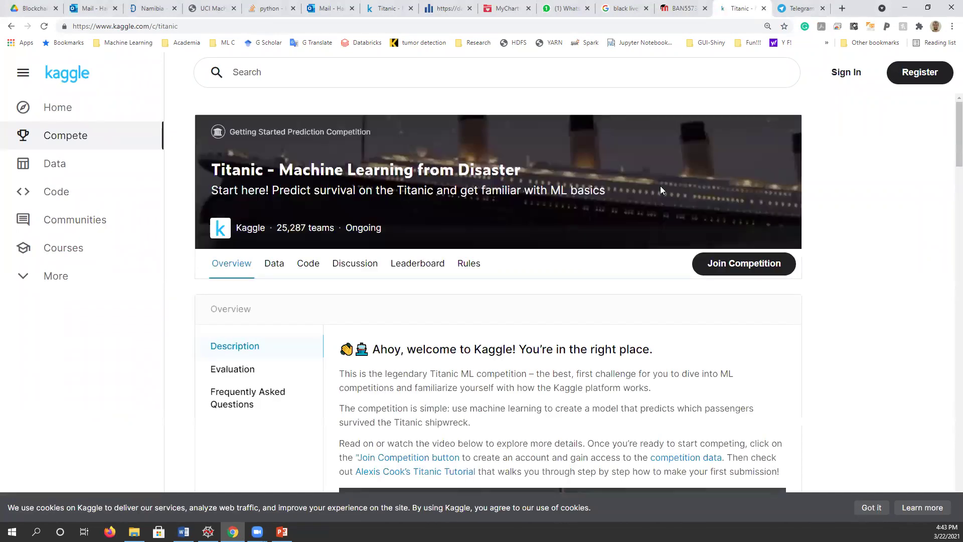
Step: Request Download All on the Titanic Data page, then sign in to Kaggle with Google
click(275, 270)
scroll(301, 296, down, 7)
scroll(298, 304, down, 1)
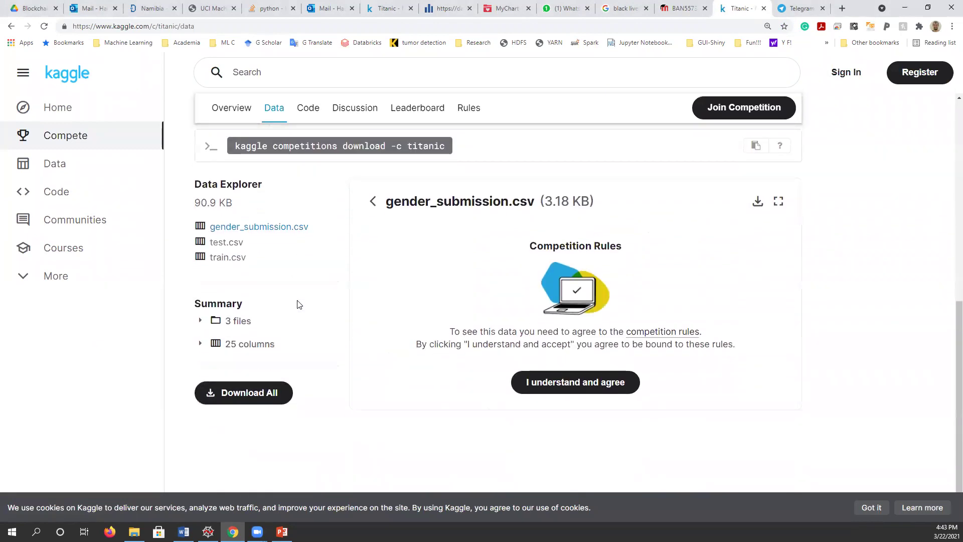
click(238, 401)
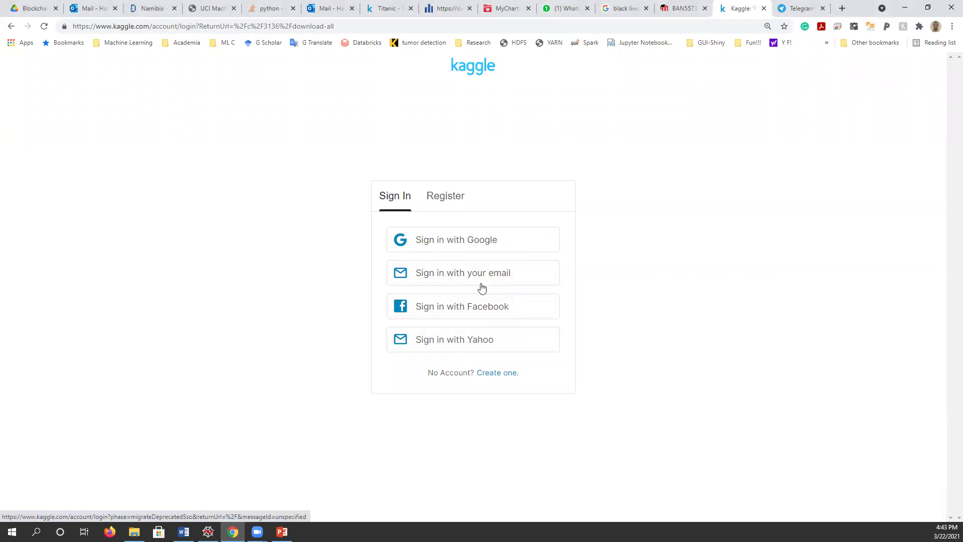
click(451, 241)
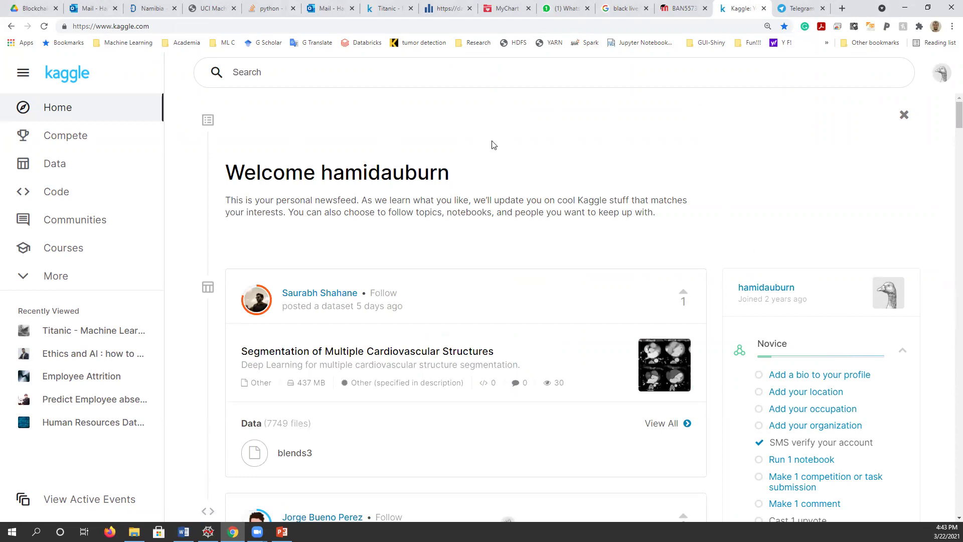
Step: Copy the Titanic dataset phrase again from the Moodle Assignment 5 page, then open a new tab
scroll(458, 201, down, 4)
scroll(458, 205, up, 3)
scroll(458, 206, up, 1)
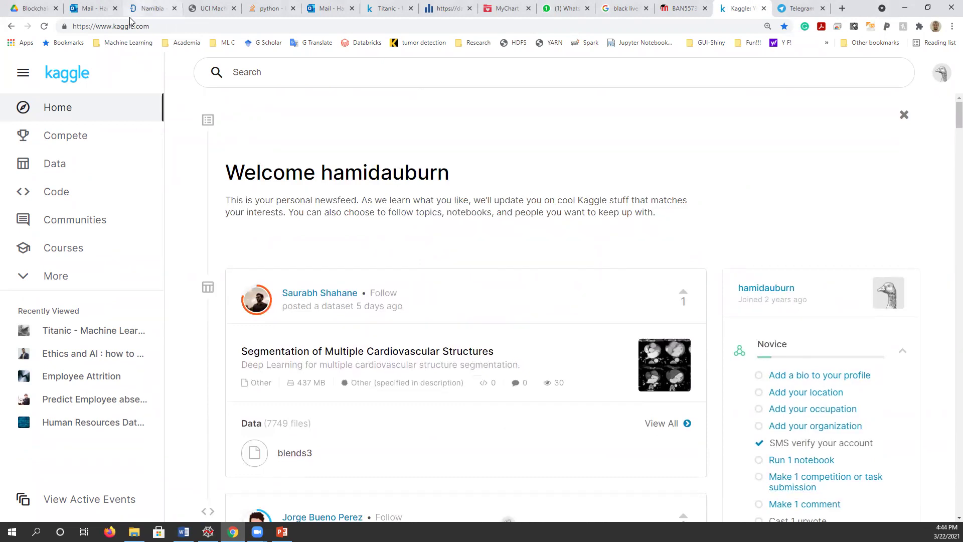
click(678, 6)
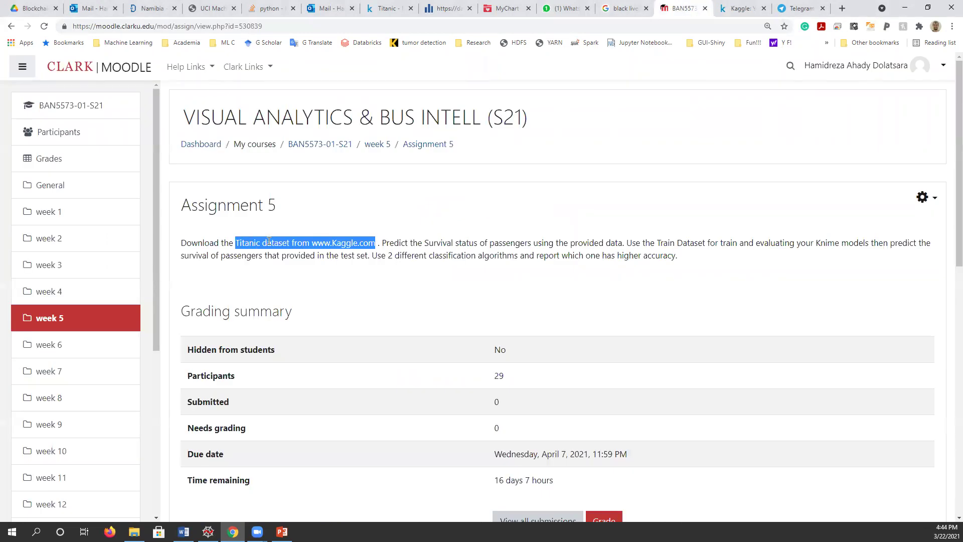
right_click(362, 242)
click(377, 250)
key(ctrl+t)
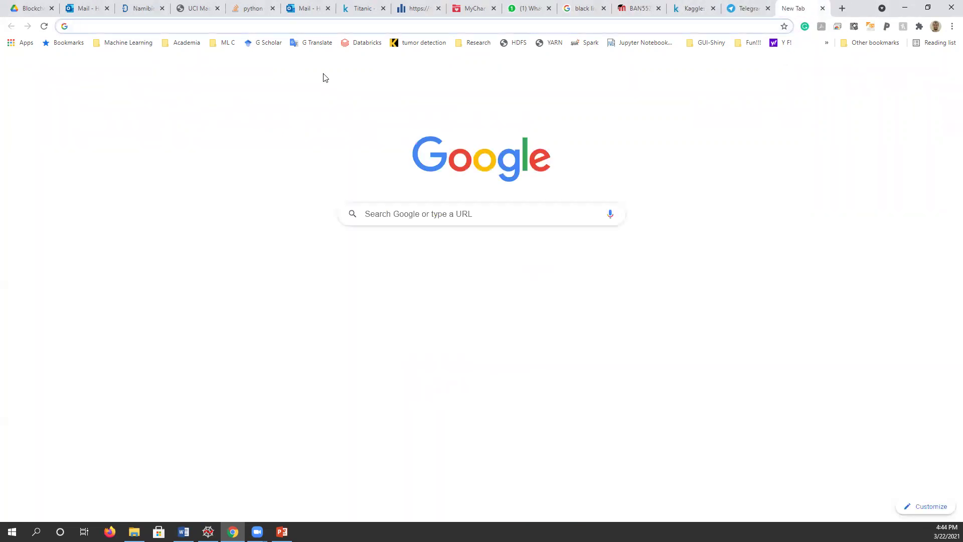
Step: Go to google.com, search the pasted Titanic phrase, and open the Kaggle Titanic competition result
text(google.com)
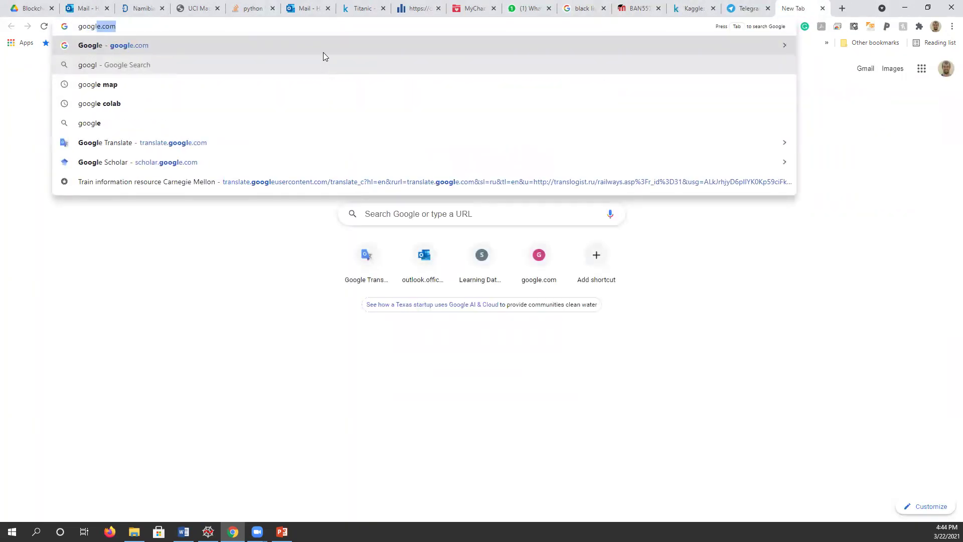
click(324, 46)
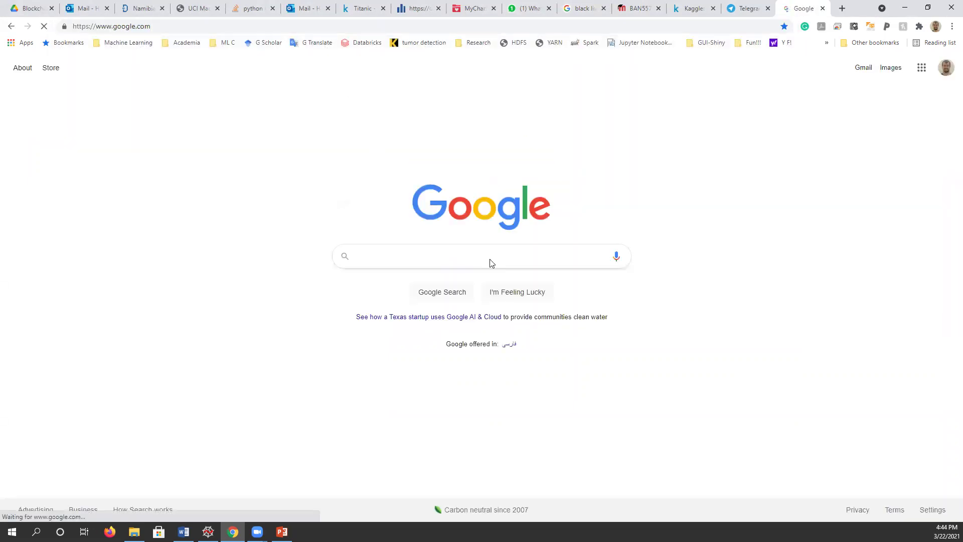
right_click(490, 259)
click(522, 338)
click(395, 350)
click(434, 295)
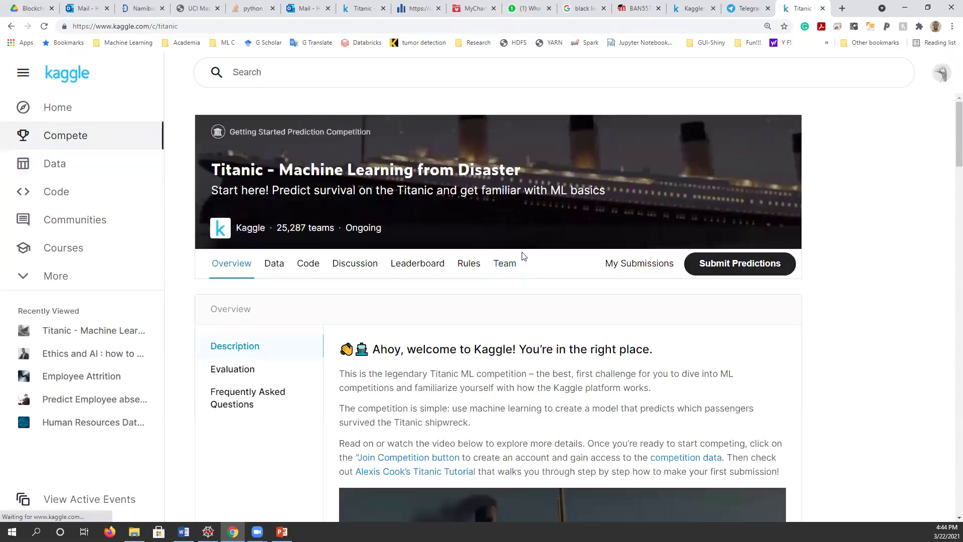
Step: Download all Titanic competition data from the Data page as titanic.zip
click(273, 264)
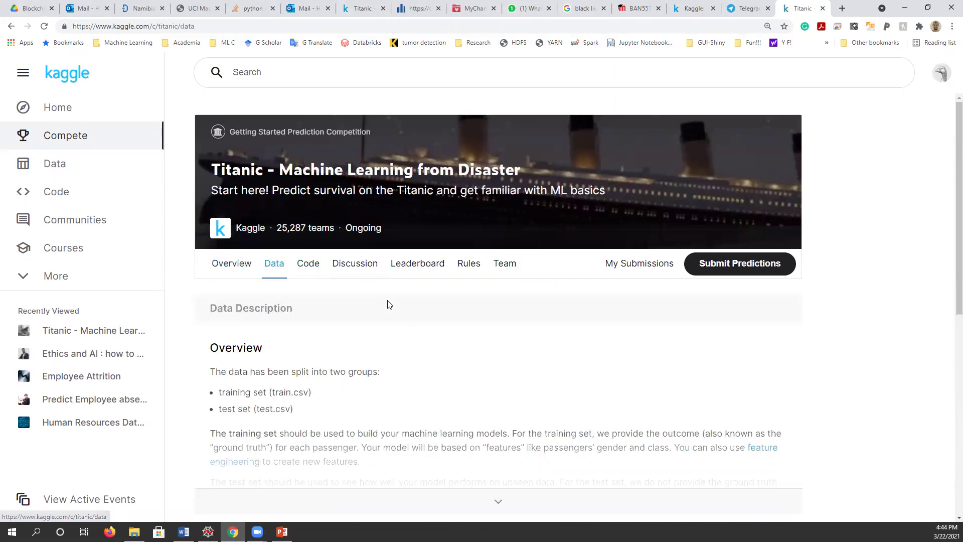
scroll(389, 303, down, 8)
scroll(389, 303, down, 4)
click(264, 424)
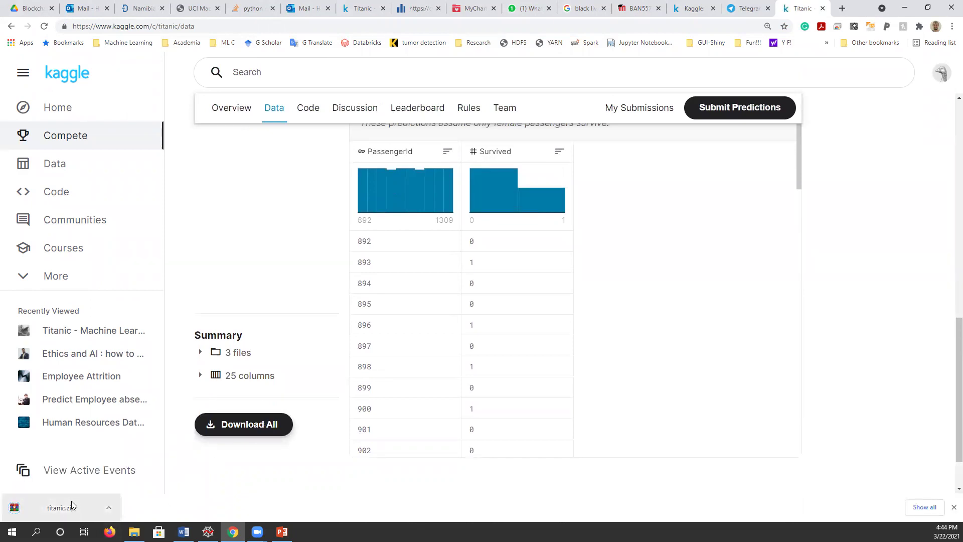
click(110, 504)
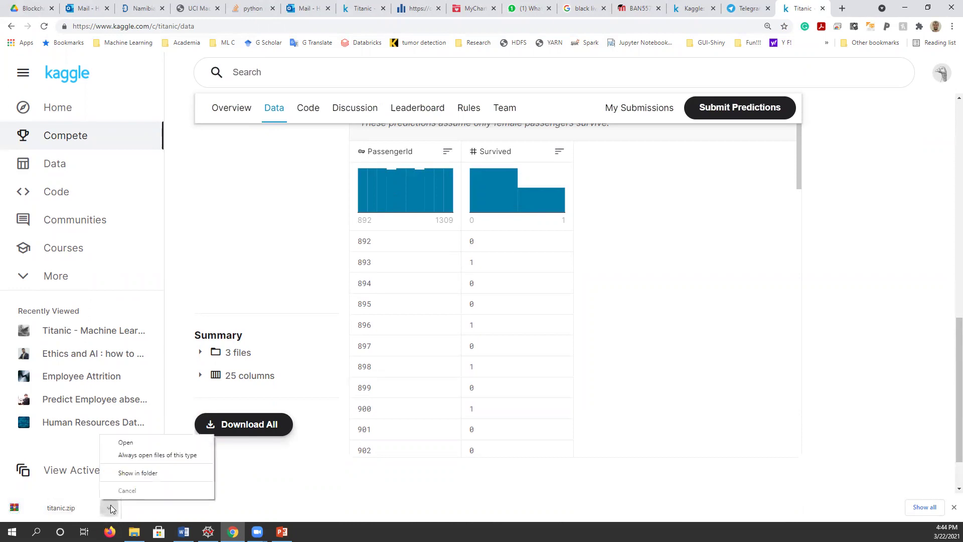
Step: Locate titanic.zip in Downloads and extract it to a titanic folder
click(168, 473)
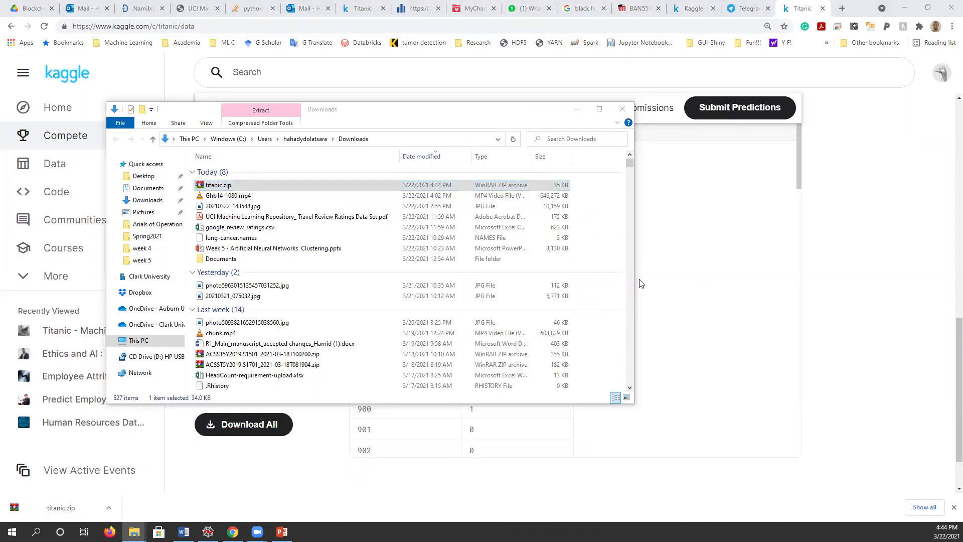
right_click(226, 189)
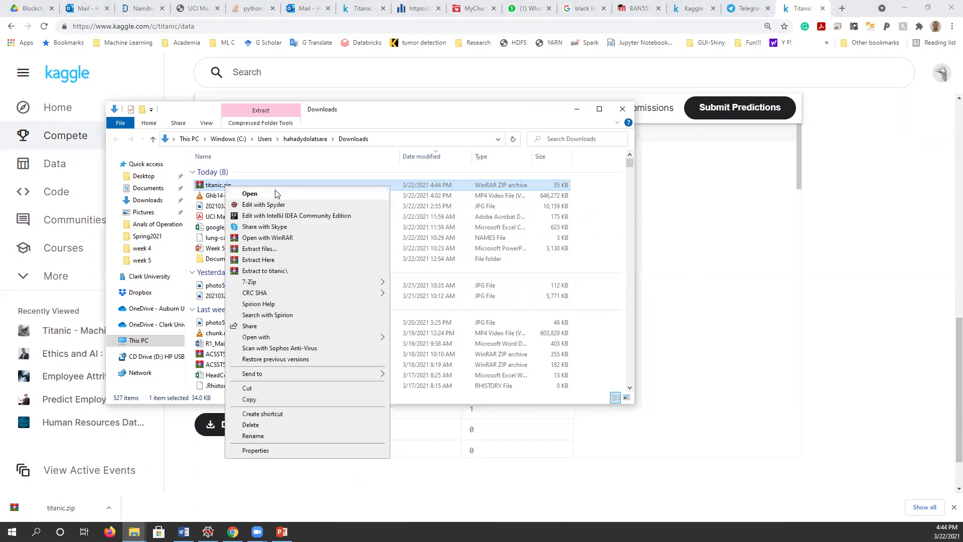
click(289, 272)
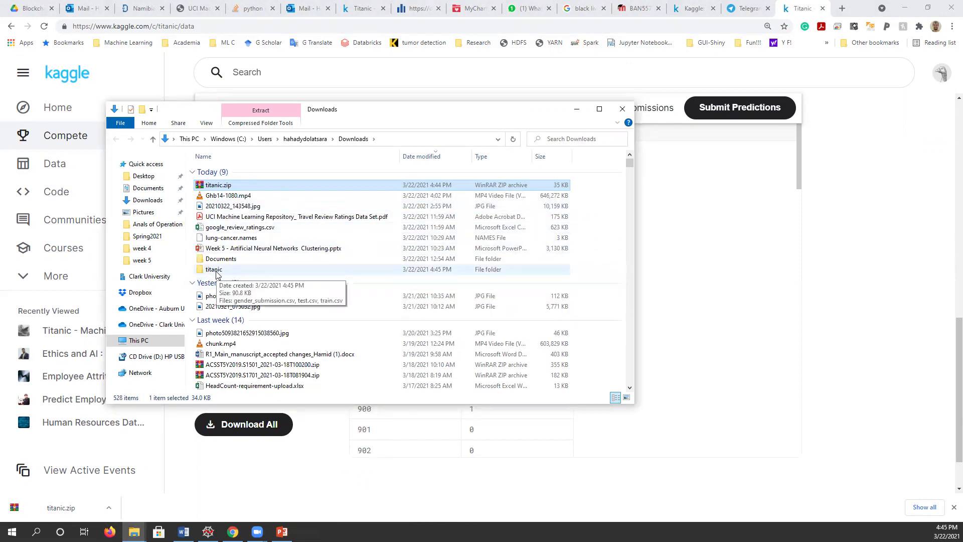
Step: Open the extracted titanic folder and open train.csv
double_click(214, 270)
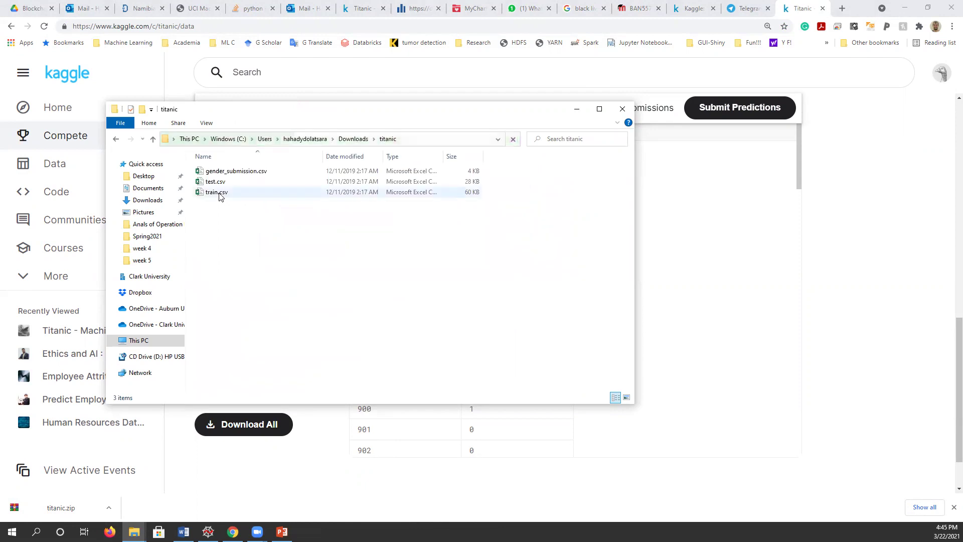
click(219, 194)
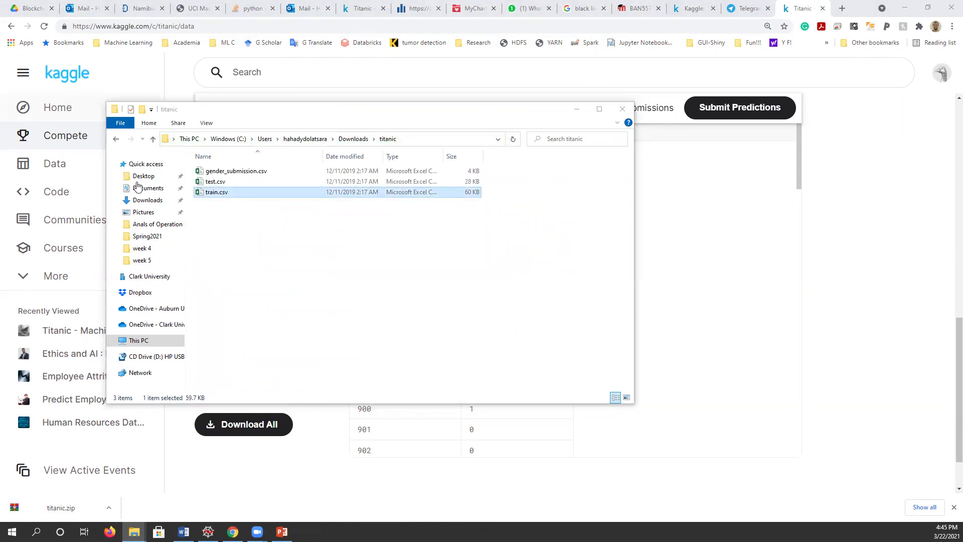
double_click(226, 197)
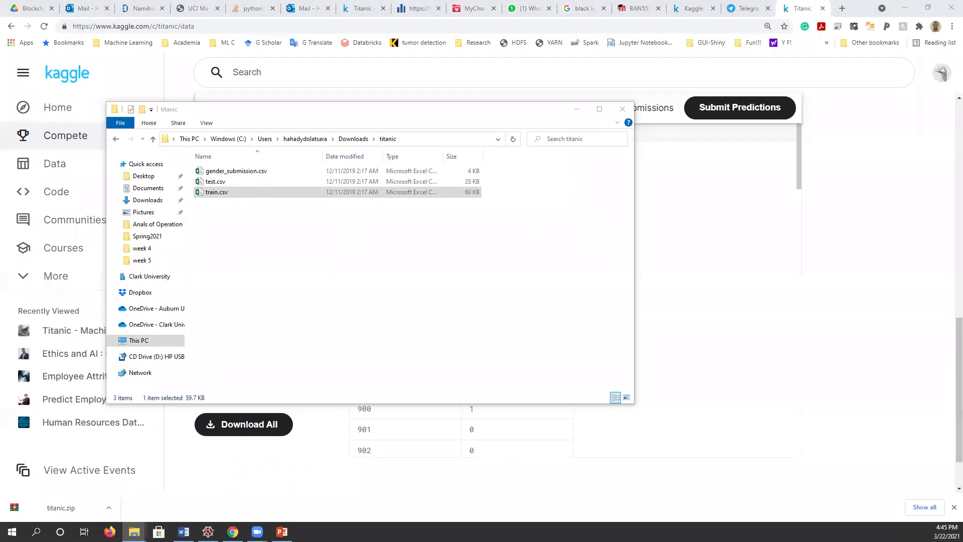
Step: Switch to the Week 5 PowerPoint deck showing slide 4, the Homework 5 workflow
key(alt+Tab)
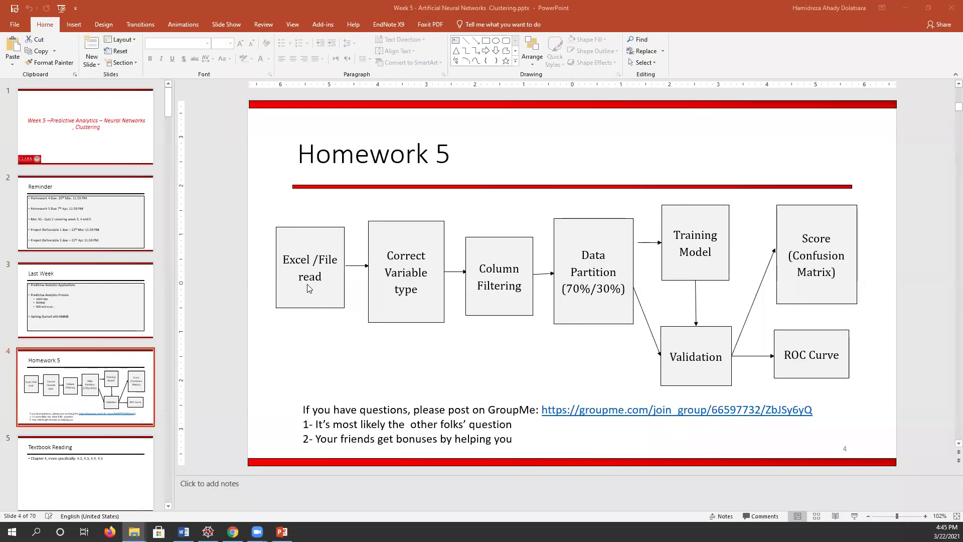